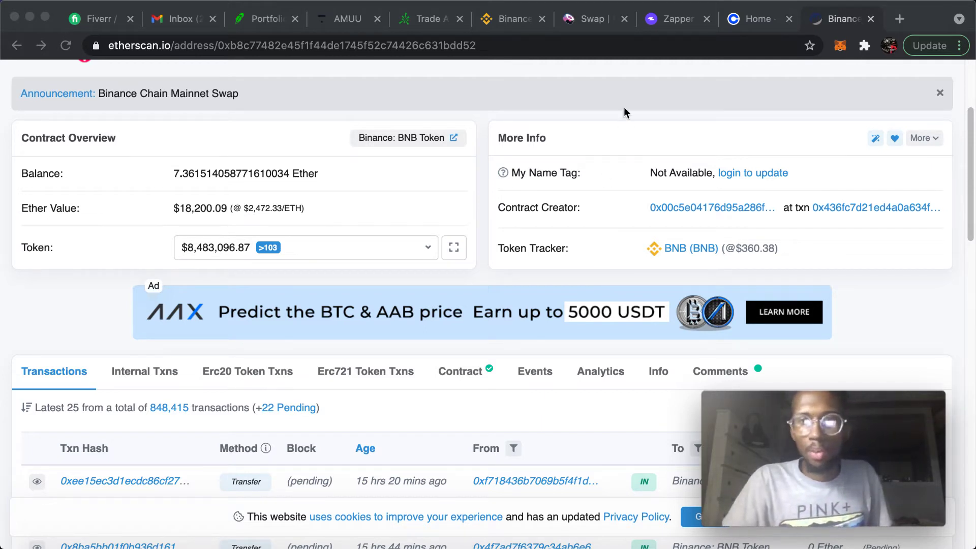
- Switch from the Etherscan BNB token page to the Coinbase Home dashboard tab
left_click(760, 21)
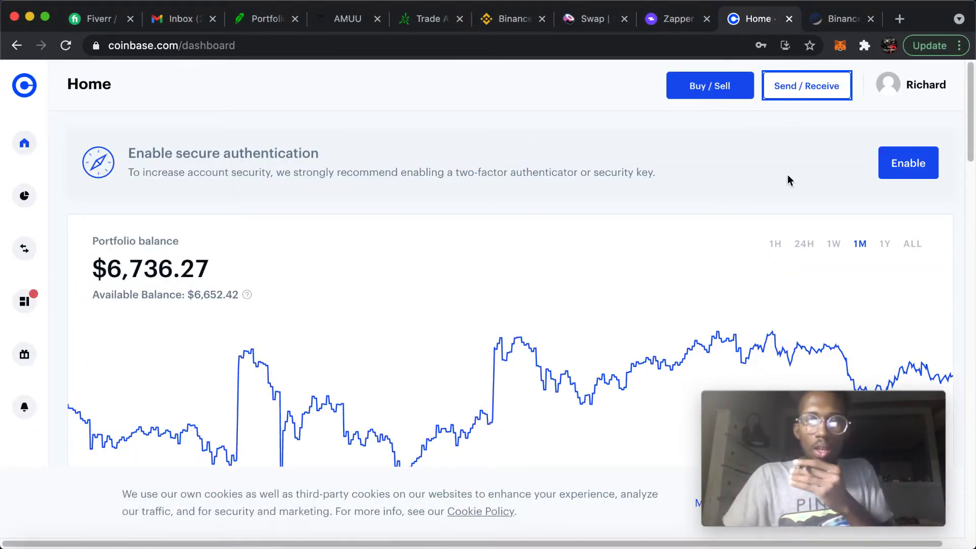
- Open Coinbase's Send / Receive form
left_click(809, 88)
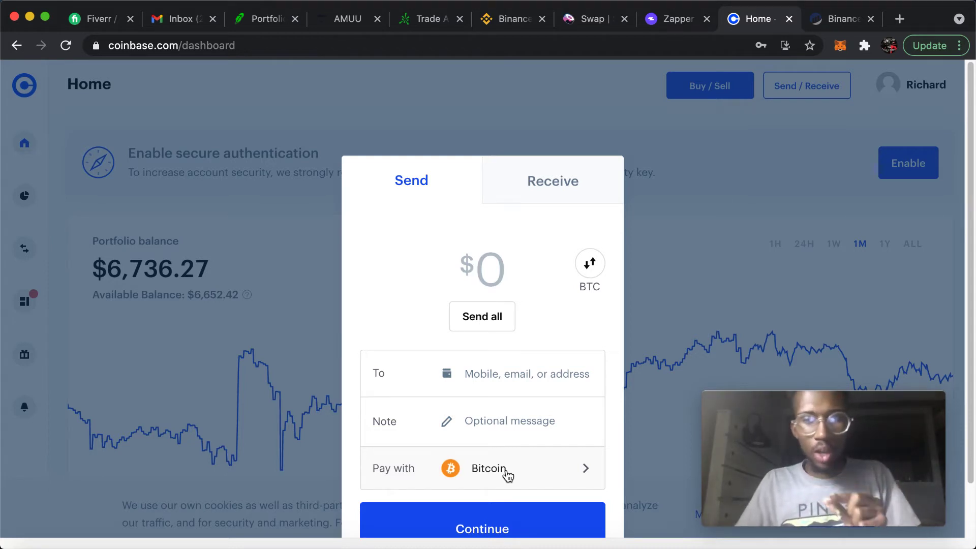
- Choose 1Inch instead of Bitcoin as the asset to send and enter $100
left_click(519, 473)
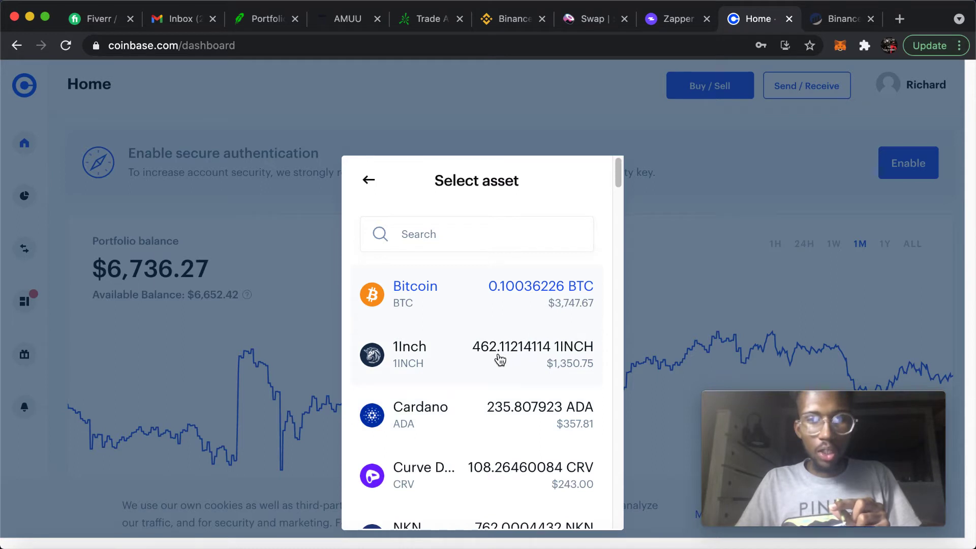
left_click(498, 361)
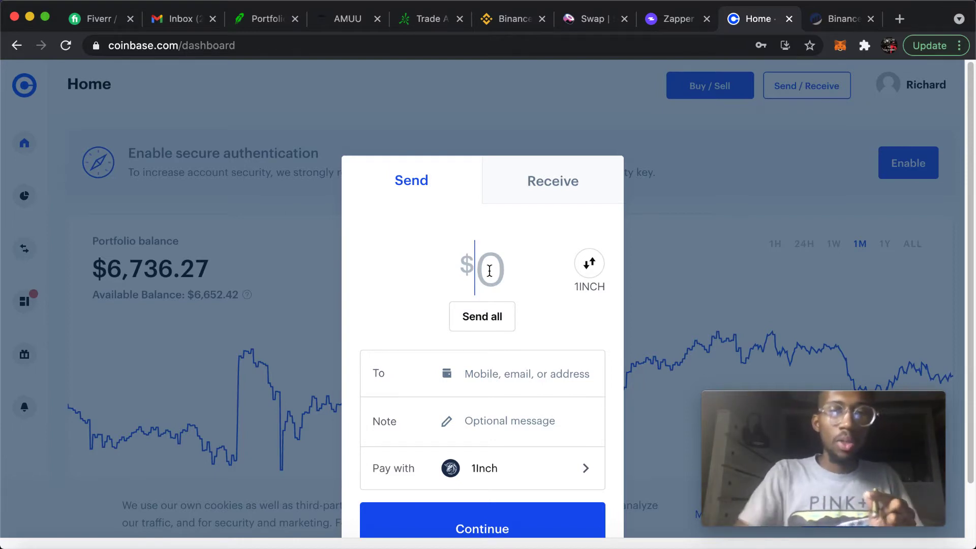
type("100")
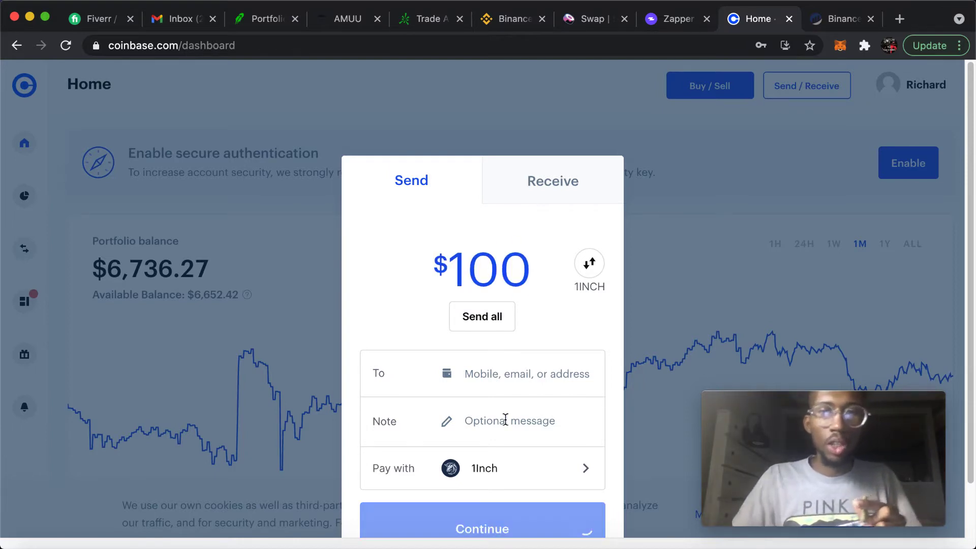
- Copy the MetaMask Account 1 address and paste it as the Send form's recipient
left_click(840, 47)
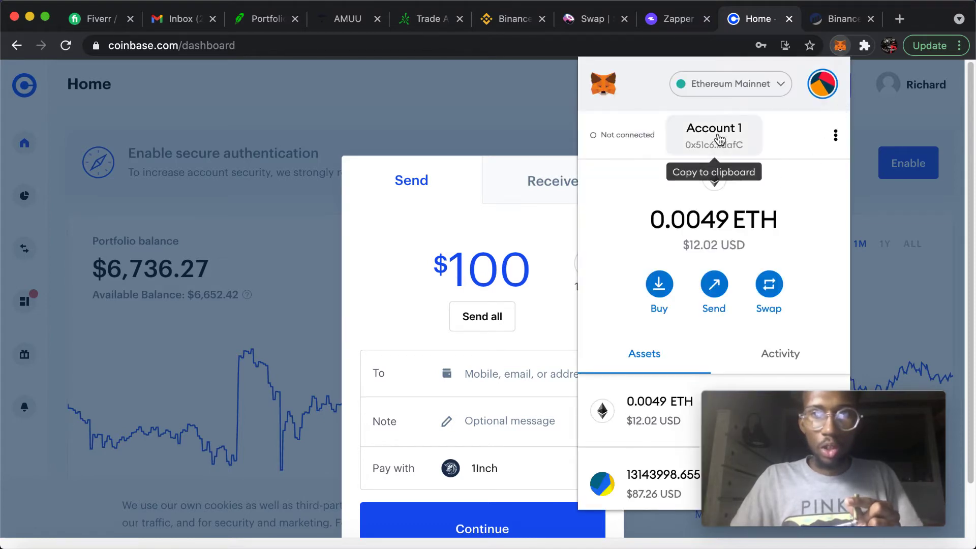
left_click(719, 138)
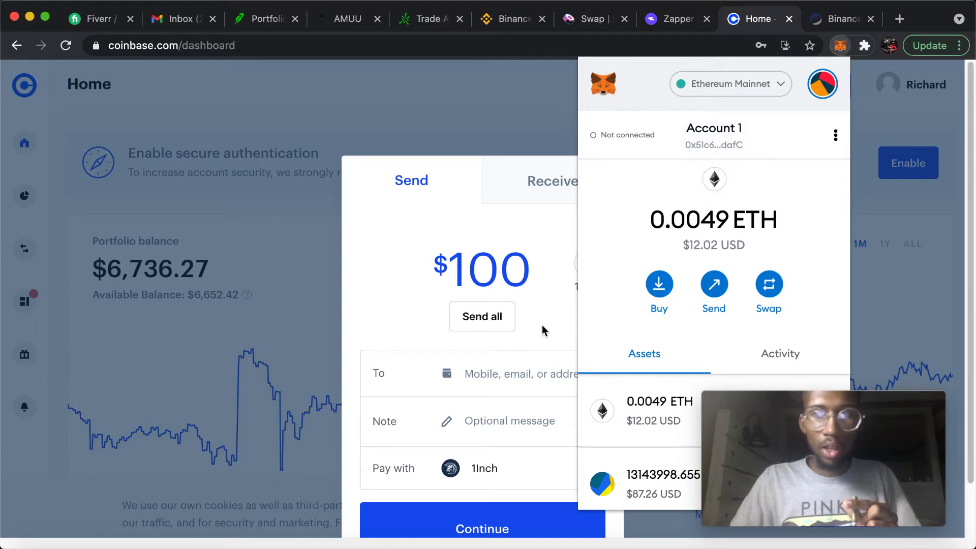
left_click(499, 376)
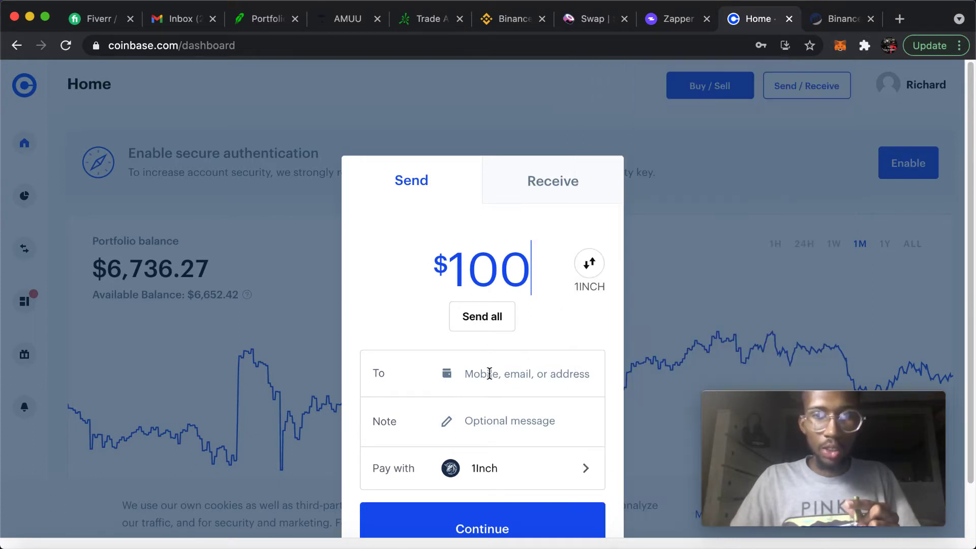
right_click(477, 373)
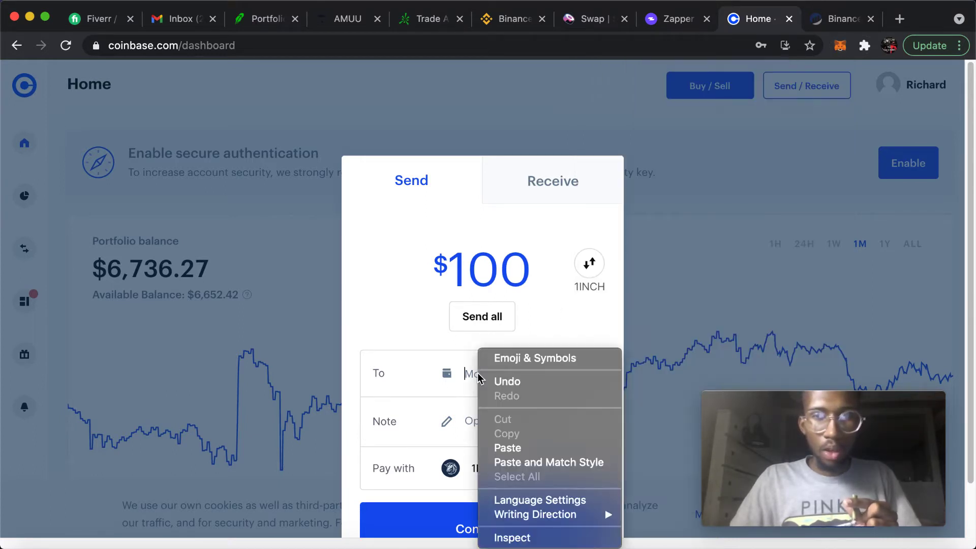
left_click(533, 448)
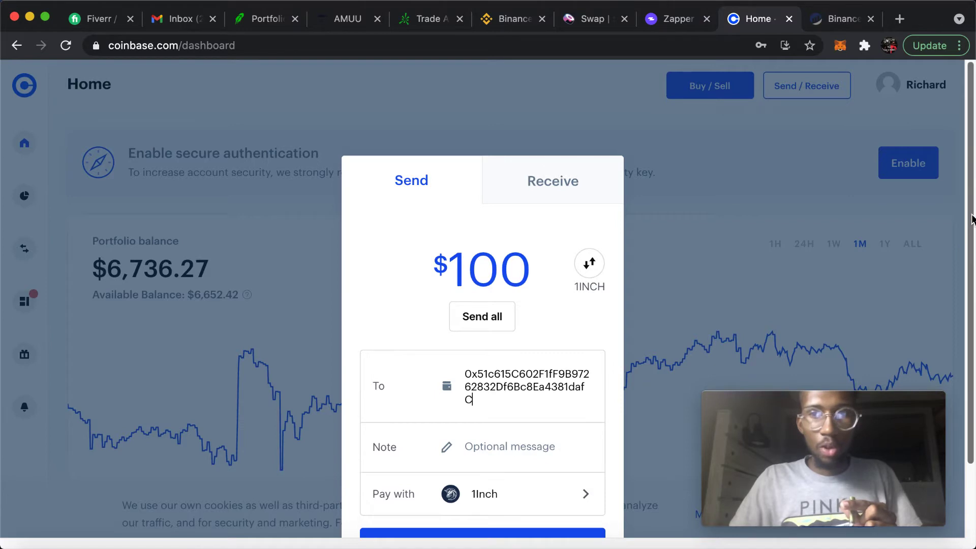
scroll(968, 227, "down", 3)
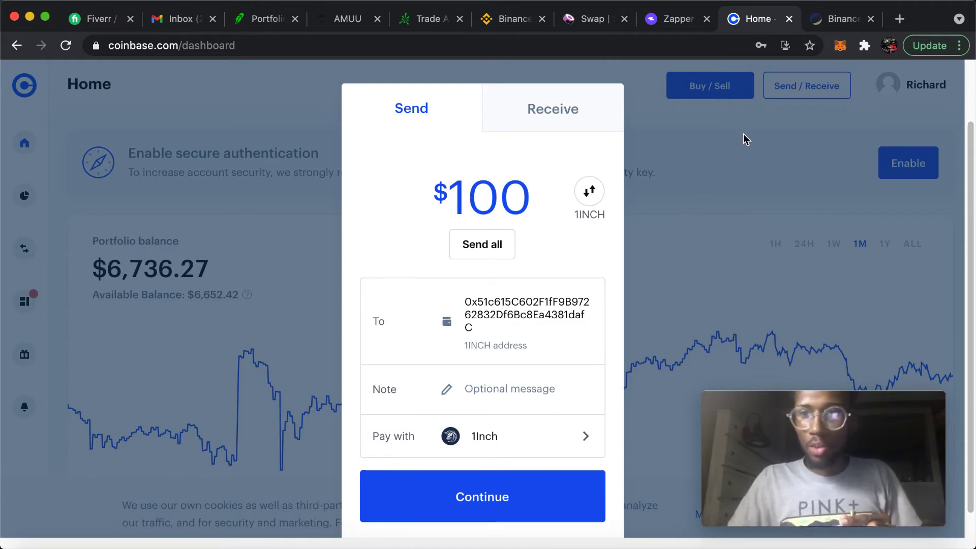
- Close the Send form and open MetaMask's Add Tokens dialog on the Custom Token tab
left_click(766, 164)
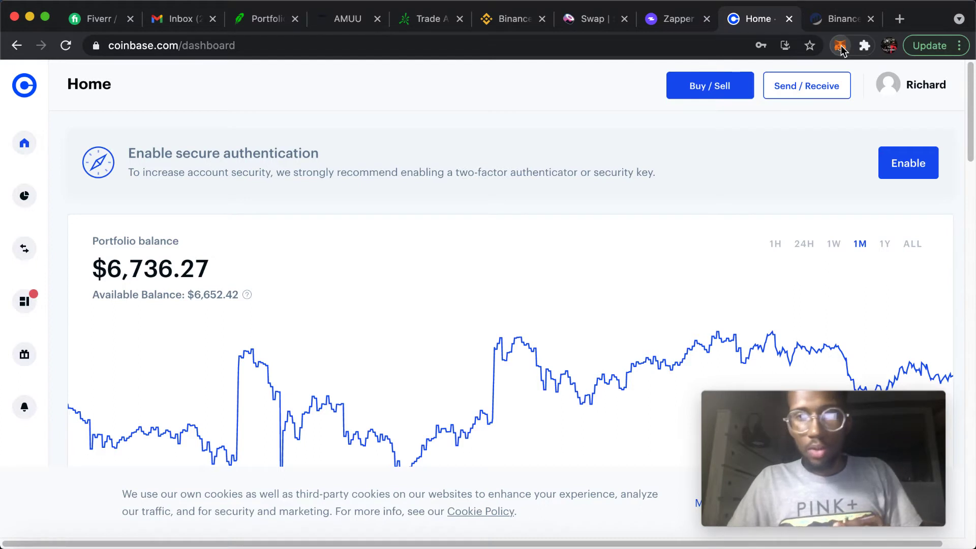
left_click(840, 46)
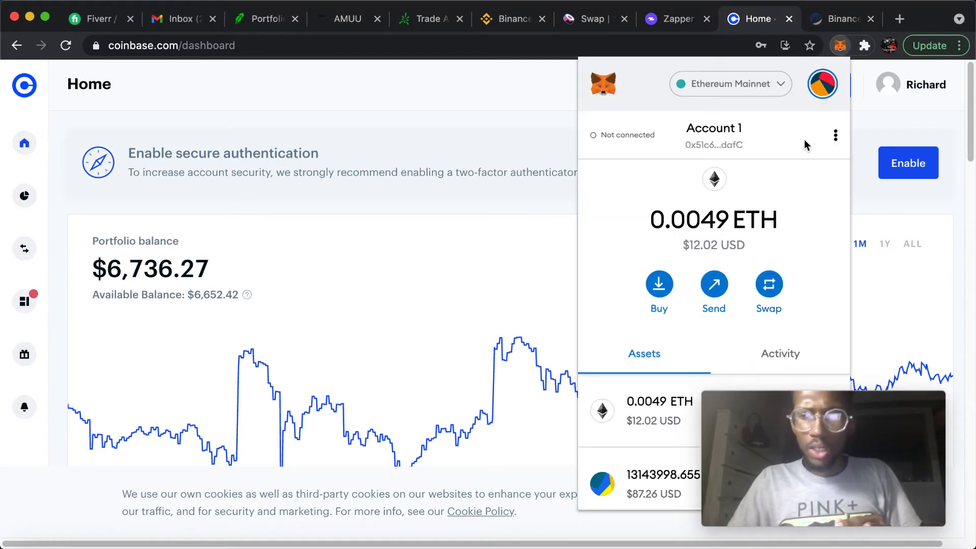
scroll(724, 229, "down", 5)
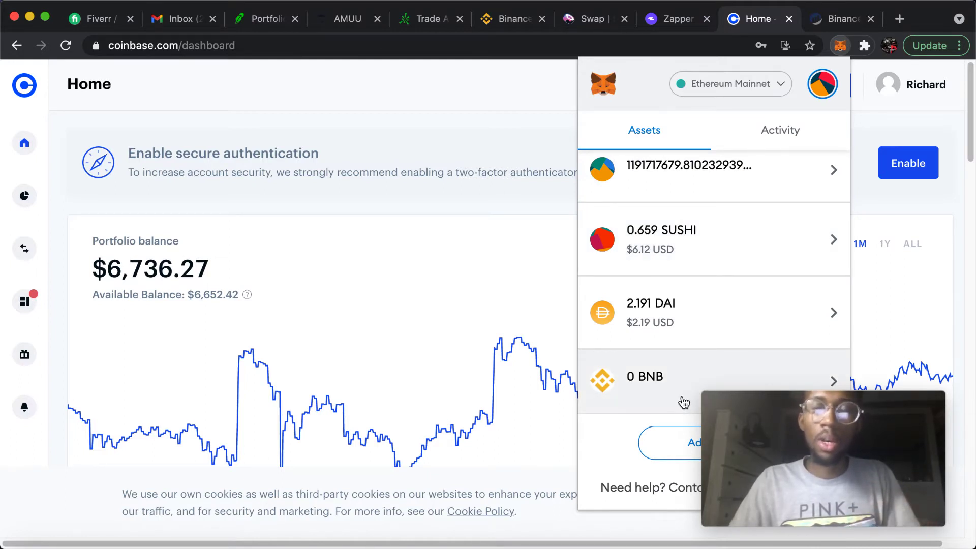
left_click(678, 452)
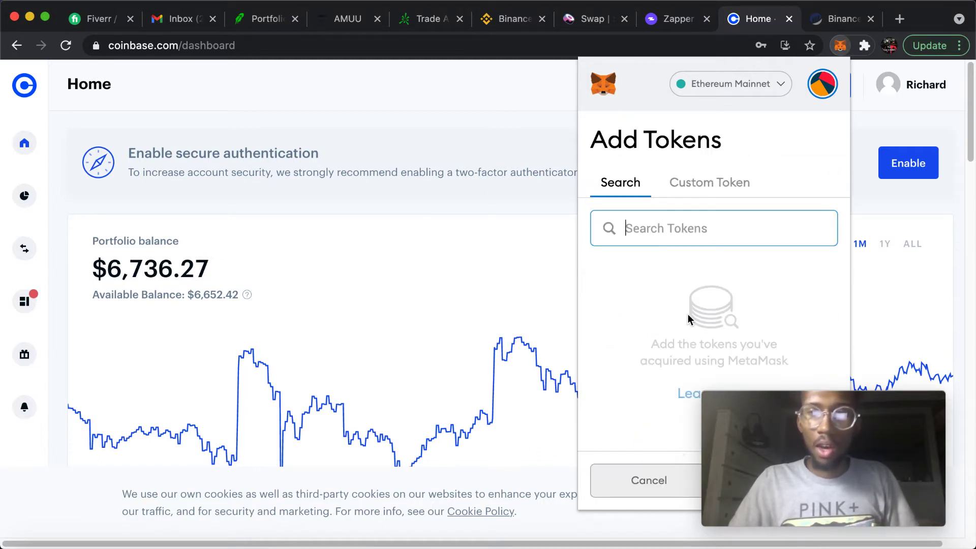
left_click(707, 189)
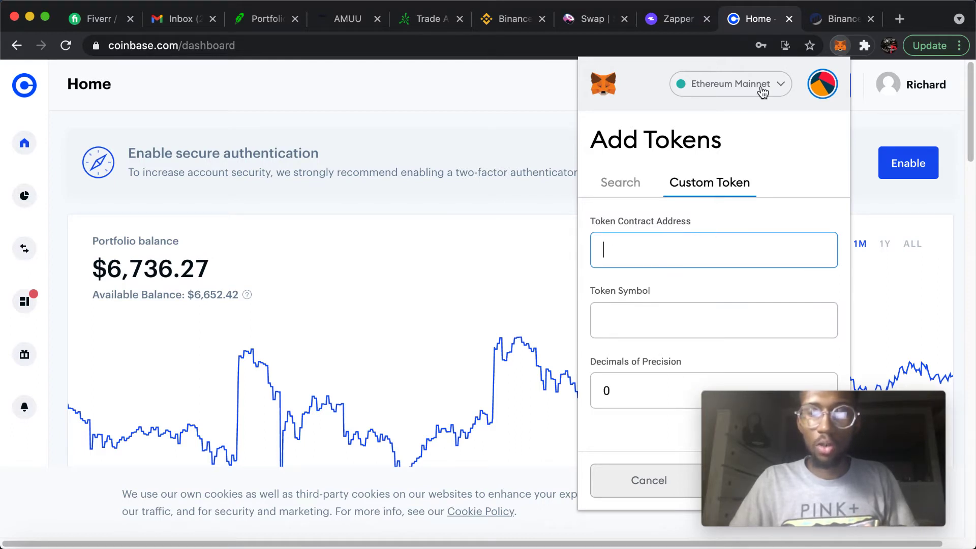
- In the Etherscan tab, load google.com and search for '1 inch contract address'
left_click(844, 19)
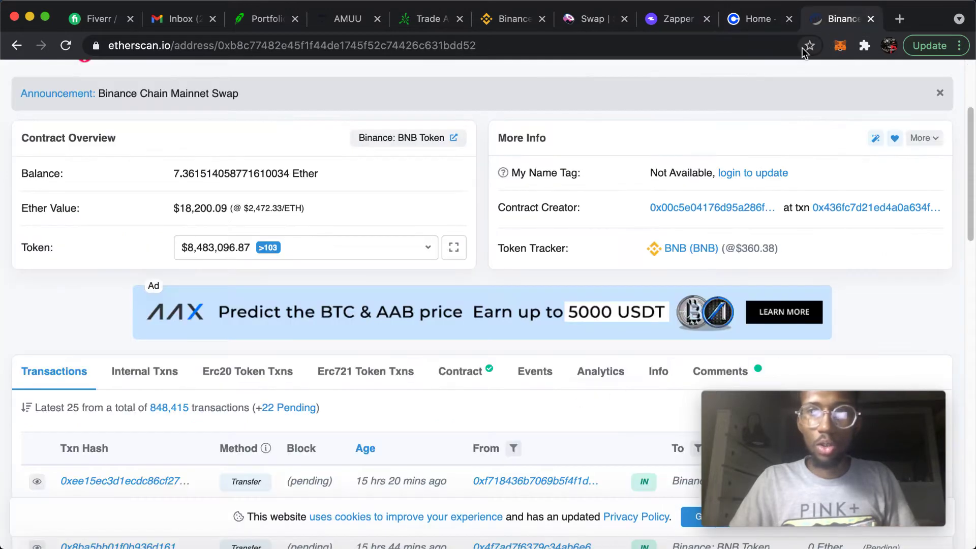
left_click(361, 47)
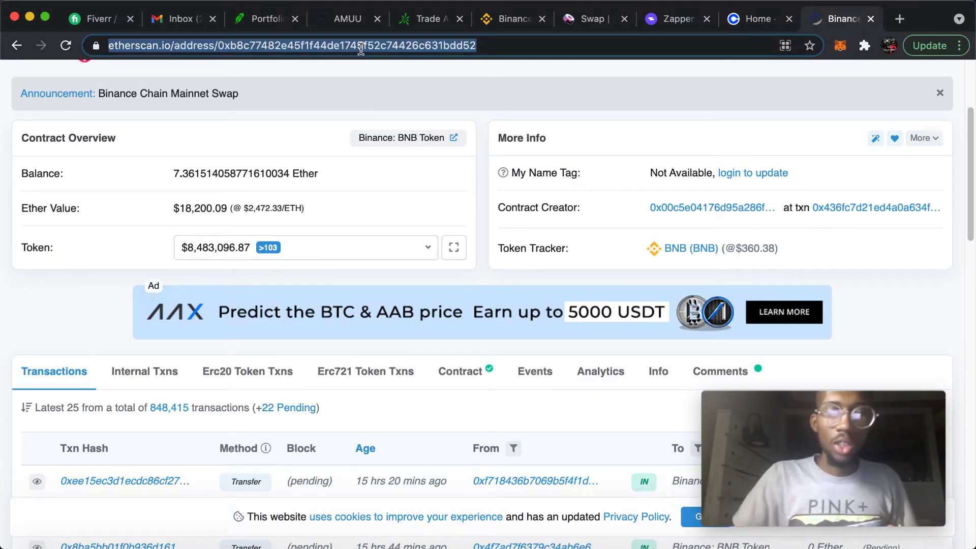
type("googl")
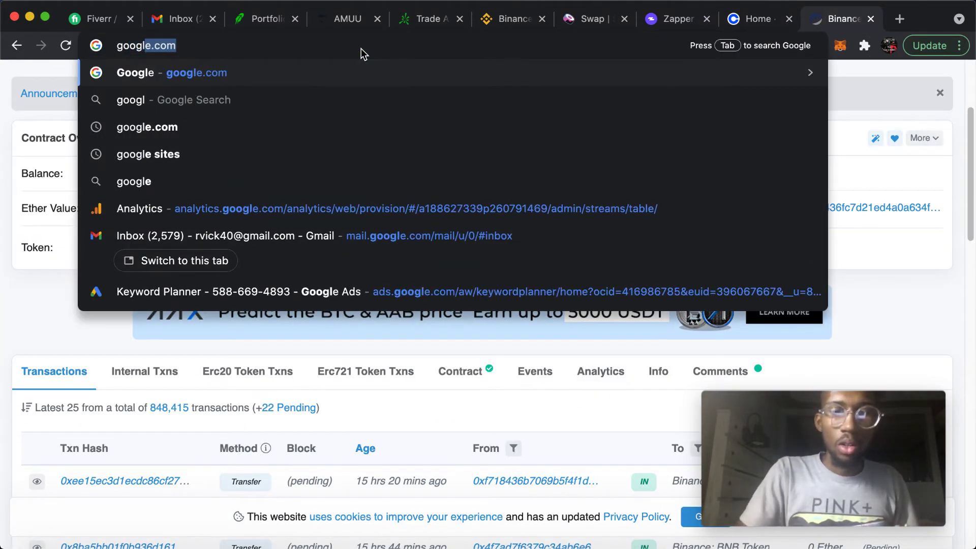
type("e.com")
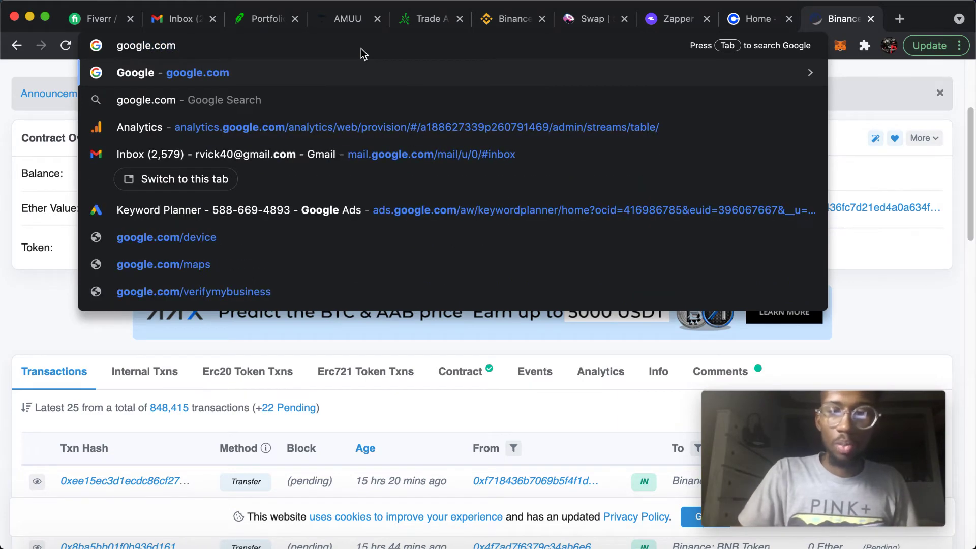
key("Return")
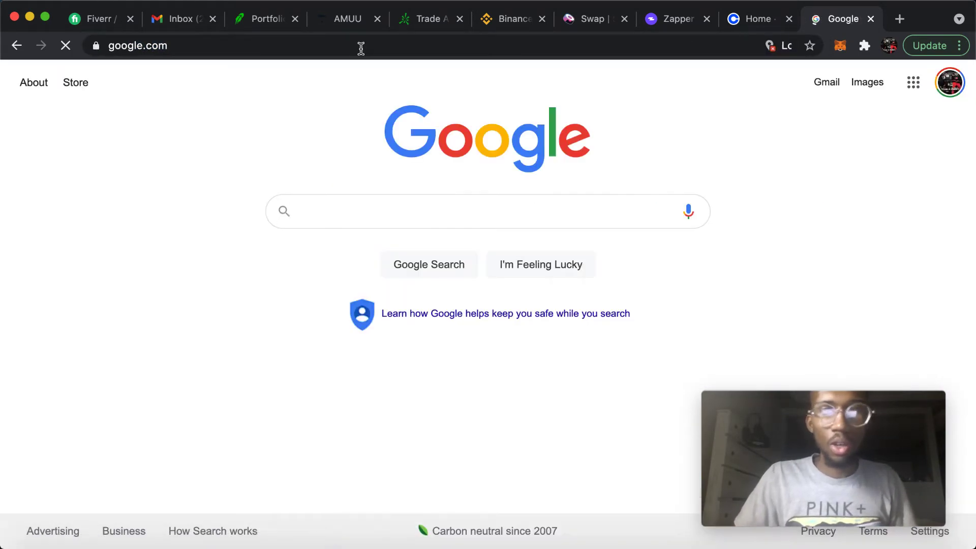
left_click(336, 216)
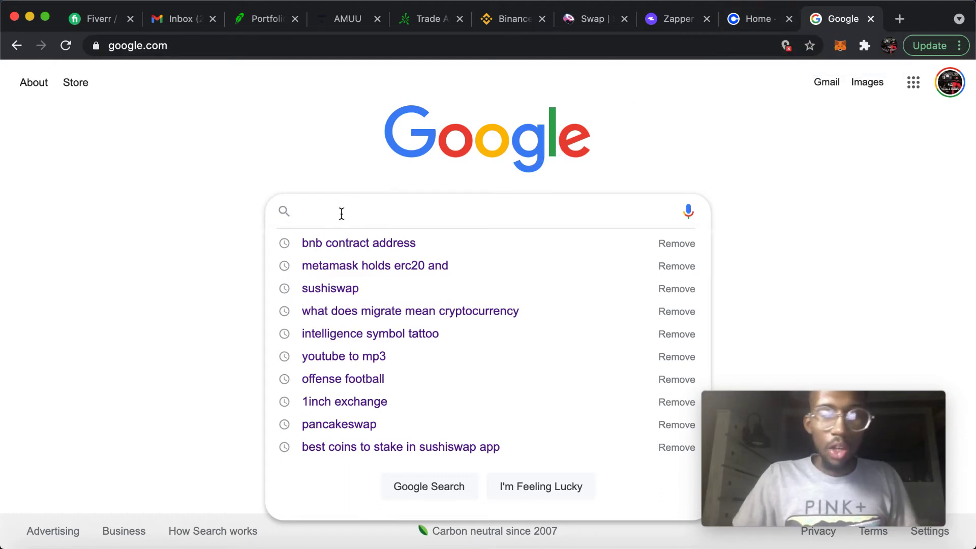
type("1")
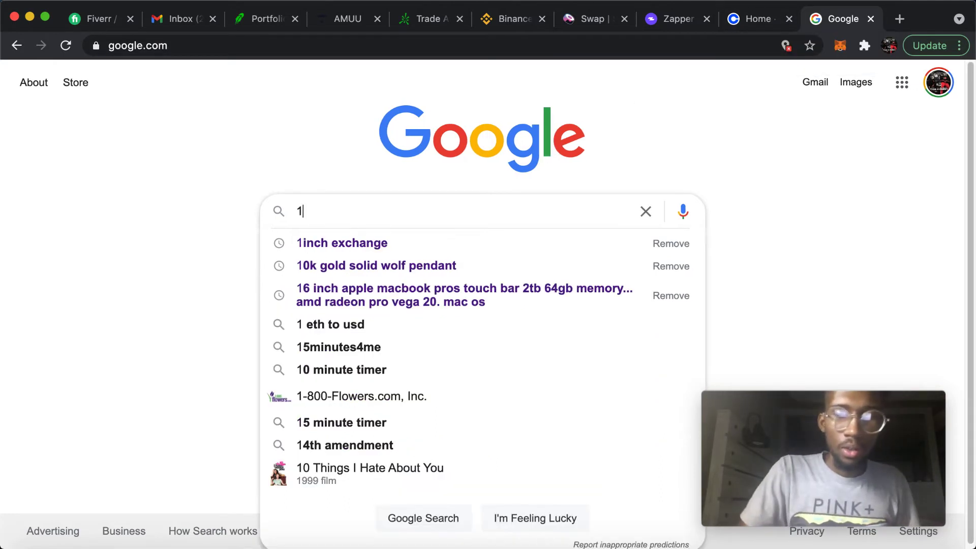
type(" inch co")
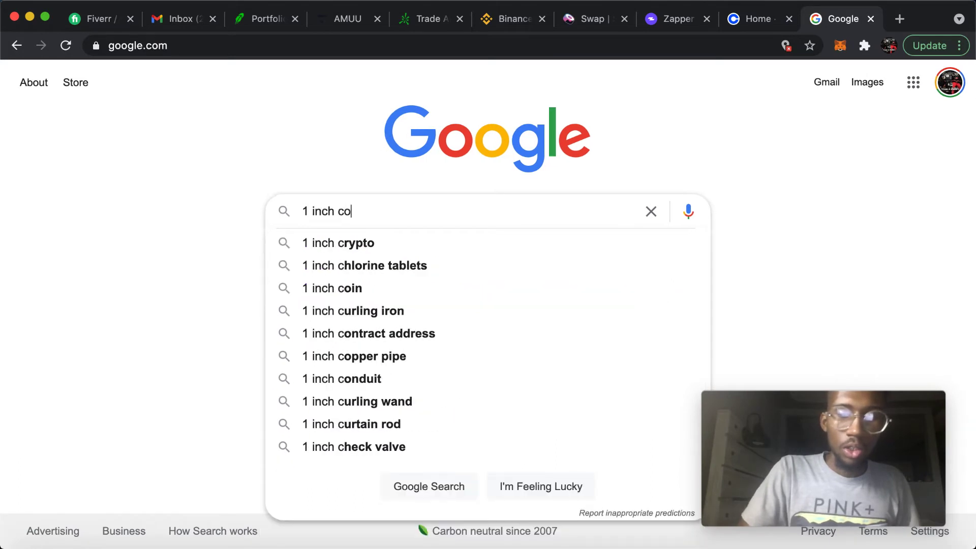
type("ntract a")
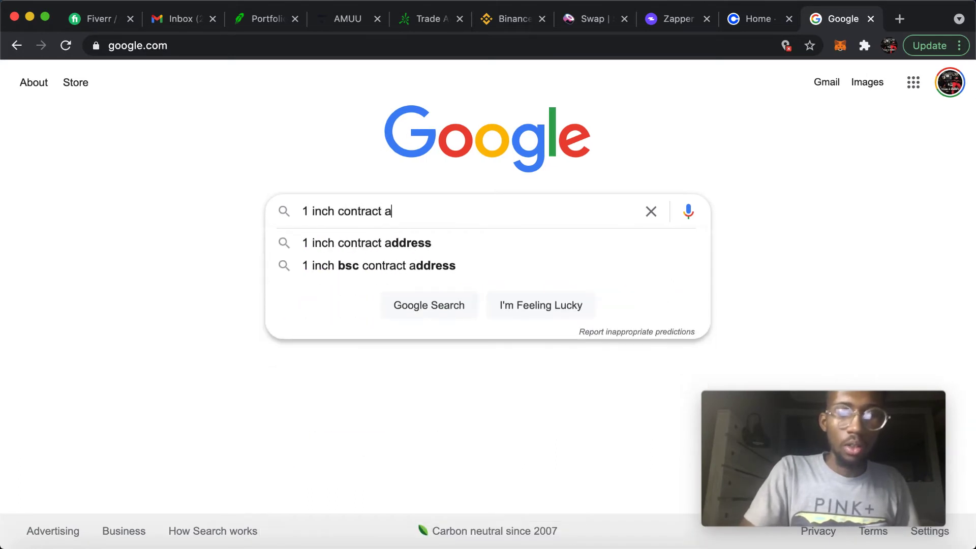
type("ddress")
key("Return")
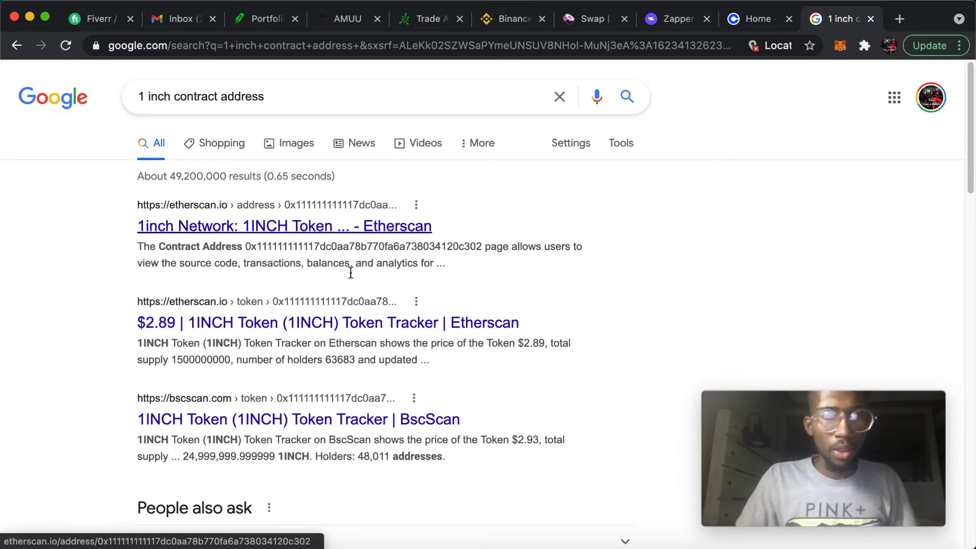
- Open Etherscan's 1INCH token page, copy its contract address, and bring up MetaMask
left_click(259, 228)
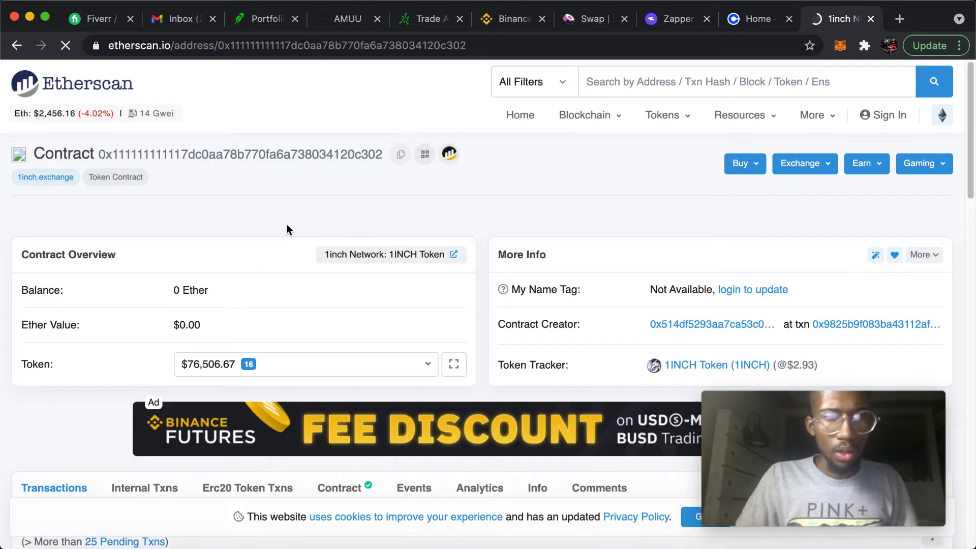
left_click(410, 155)
scroll(226, 173, "down", 1)
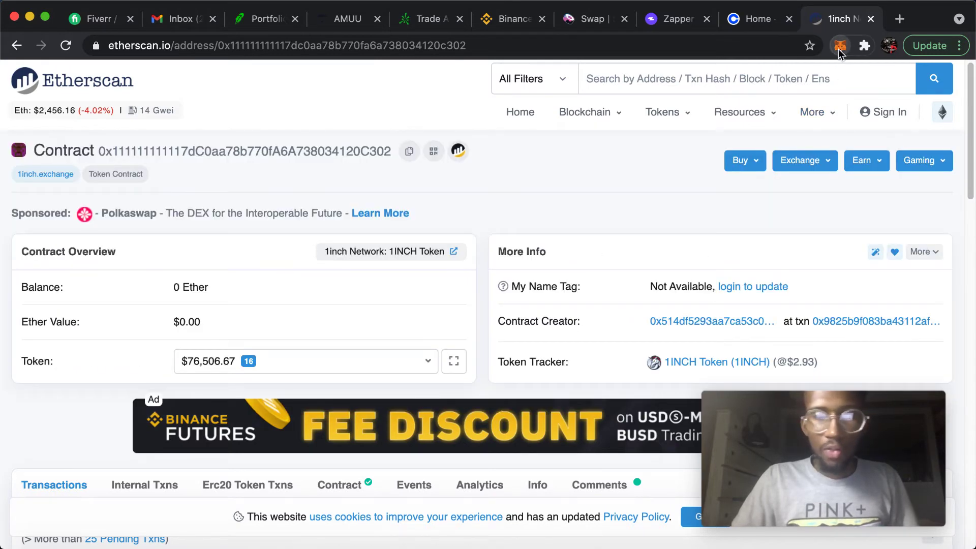
key("alt+shift+m")
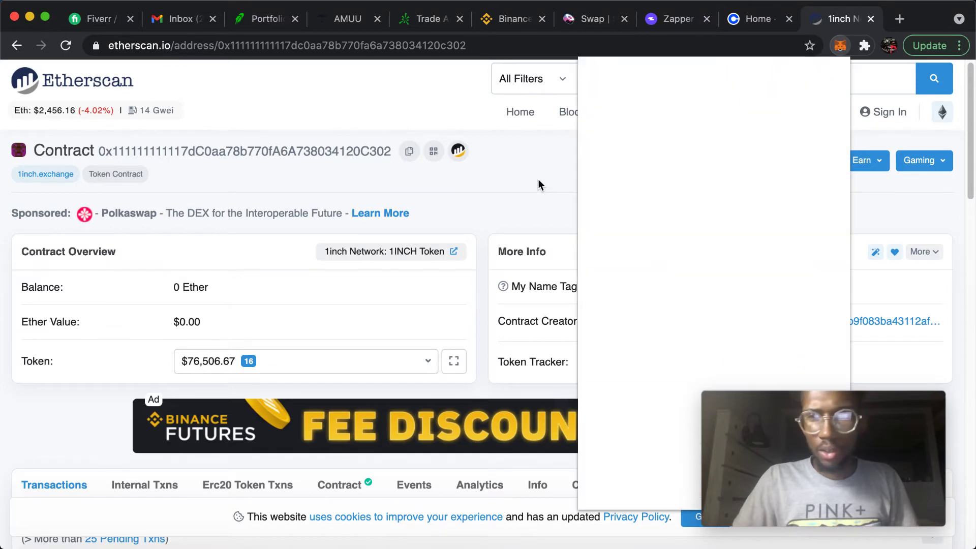
- Paste the 1INCH contract address into MetaMask's Custom Token form and add the token
scroll(671, 264, "down", 10)
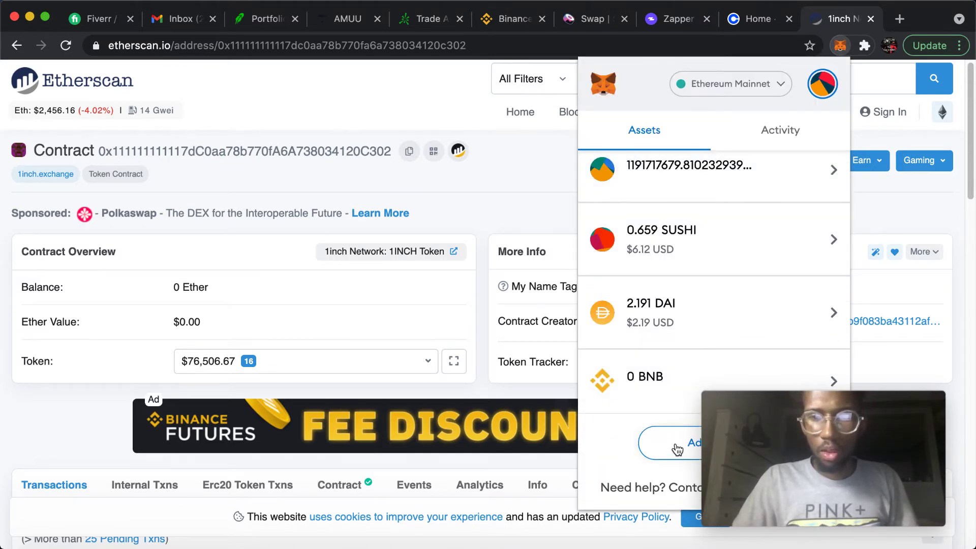
left_click(676, 446)
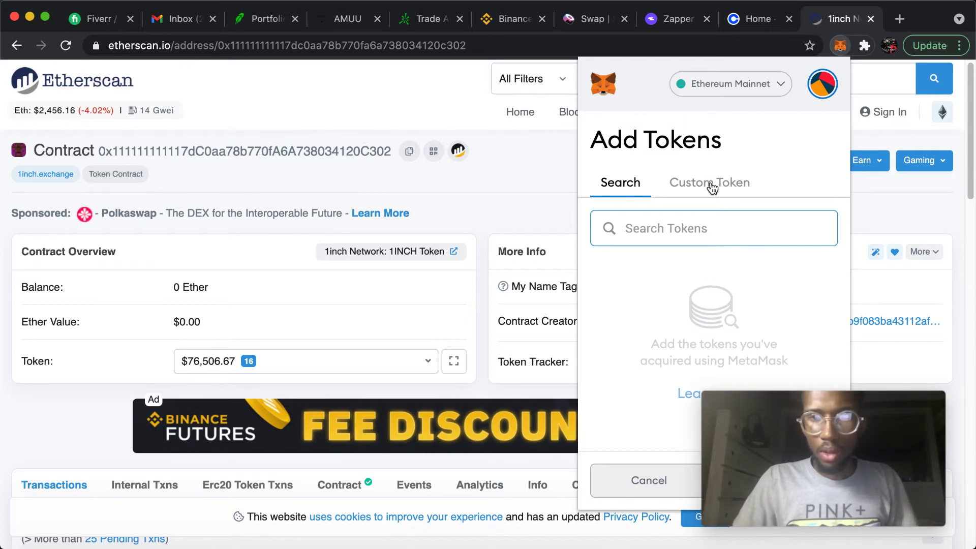
left_click(710, 187)
left_click(633, 251)
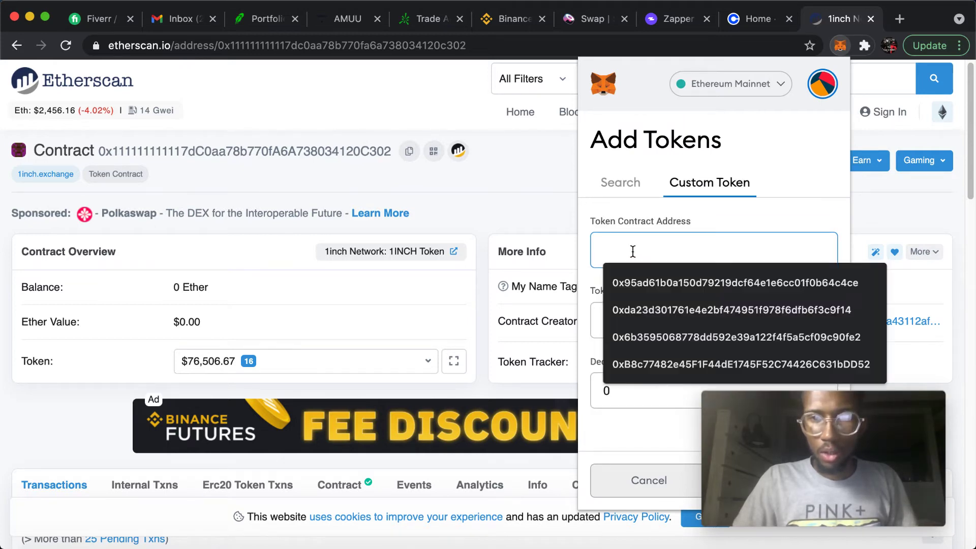
right_click(617, 247)
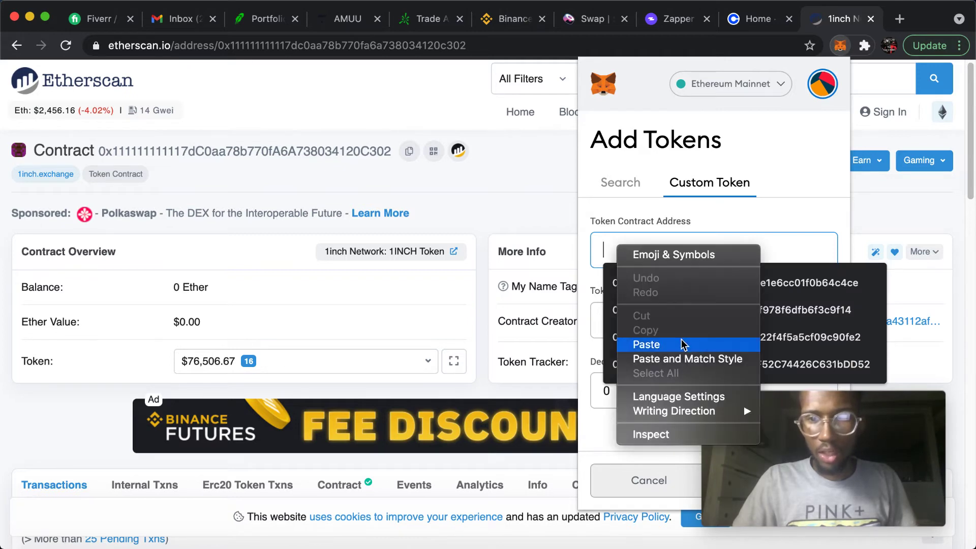
left_click(646, 345)
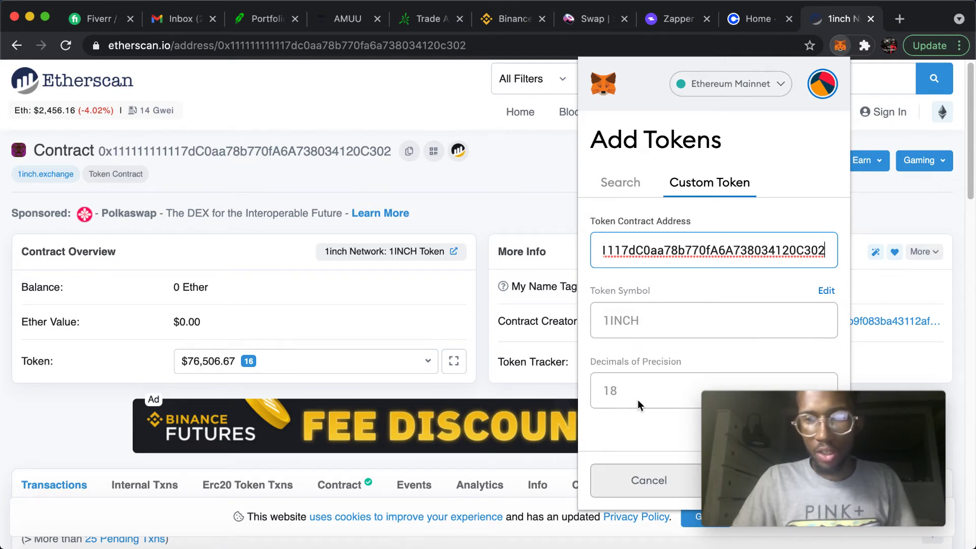
left_click_drag(788, 405, 116, 415)
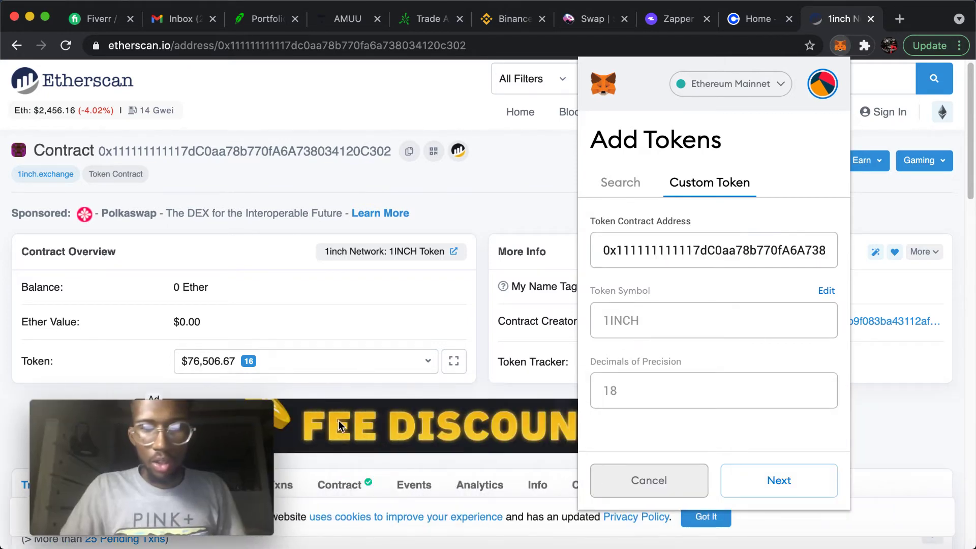
left_click(778, 486)
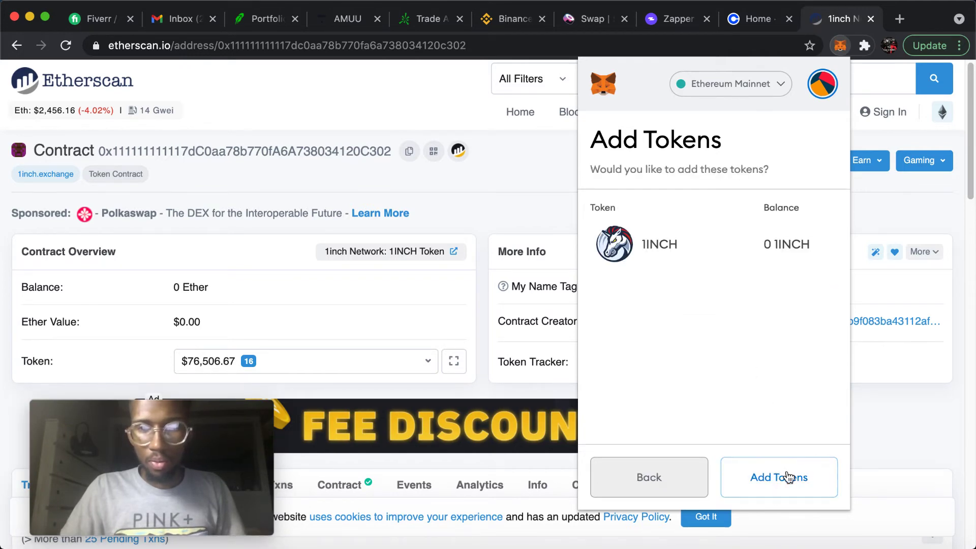
left_click(788, 478)
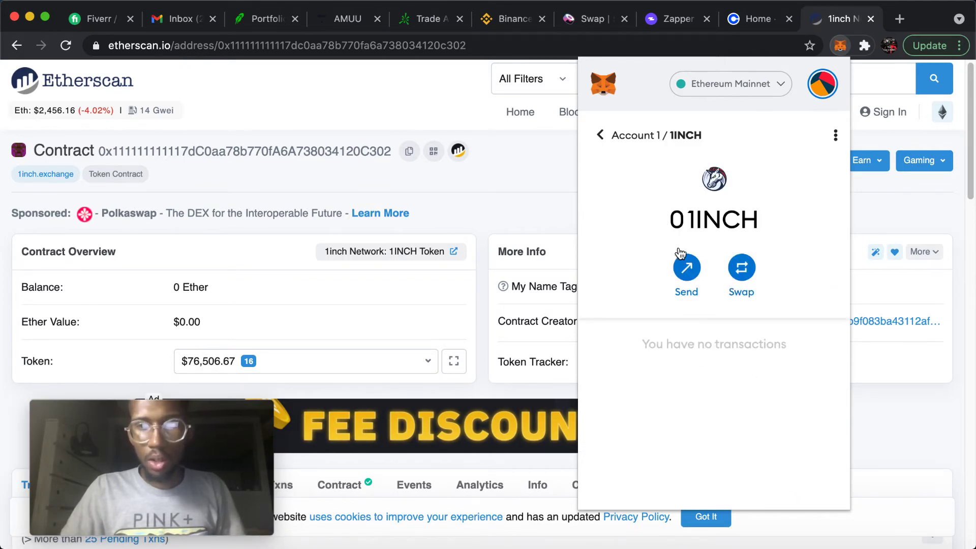
- Back in the MetaMask wallet, confirm 1INCH lists at $0.00, then open a new browser tab
left_click(598, 136)
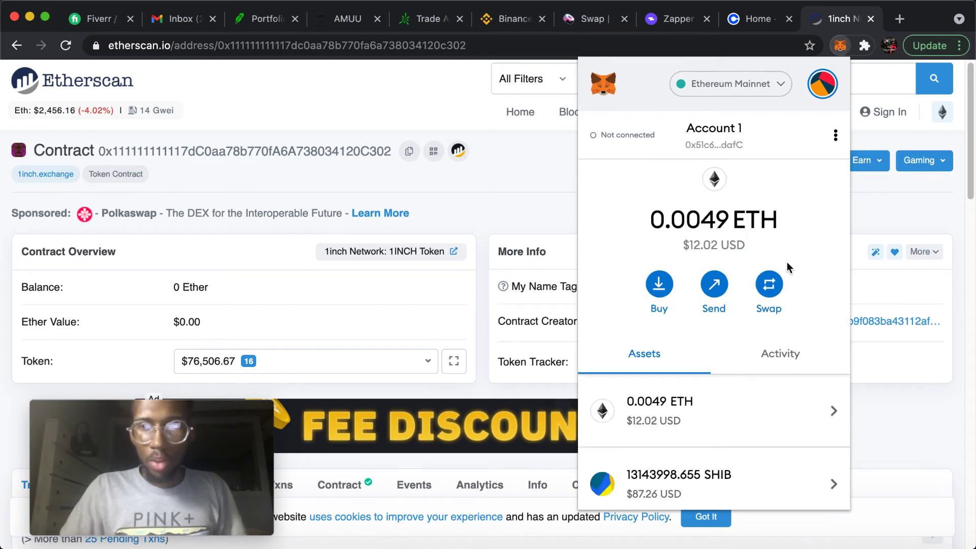
scroll(763, 255, "down", 7)
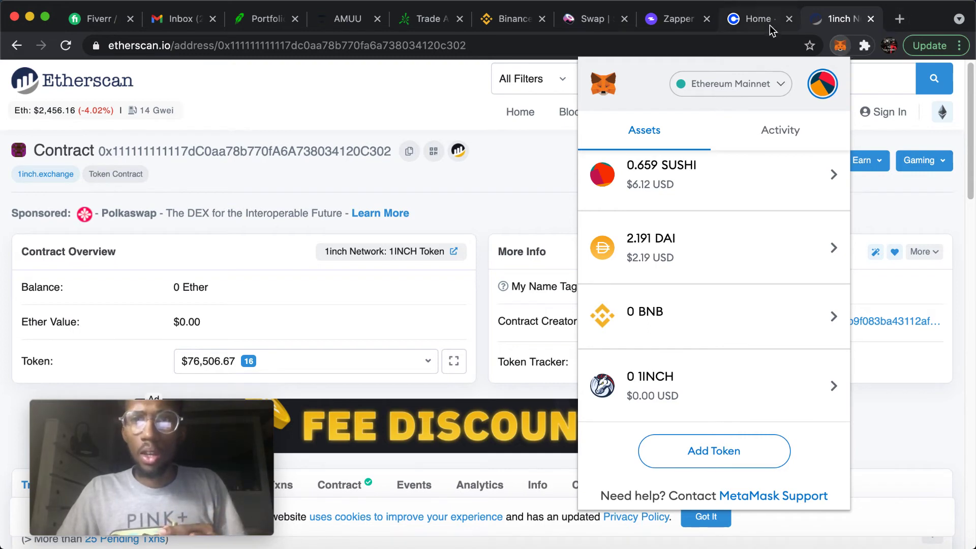
left_click(903, 18)
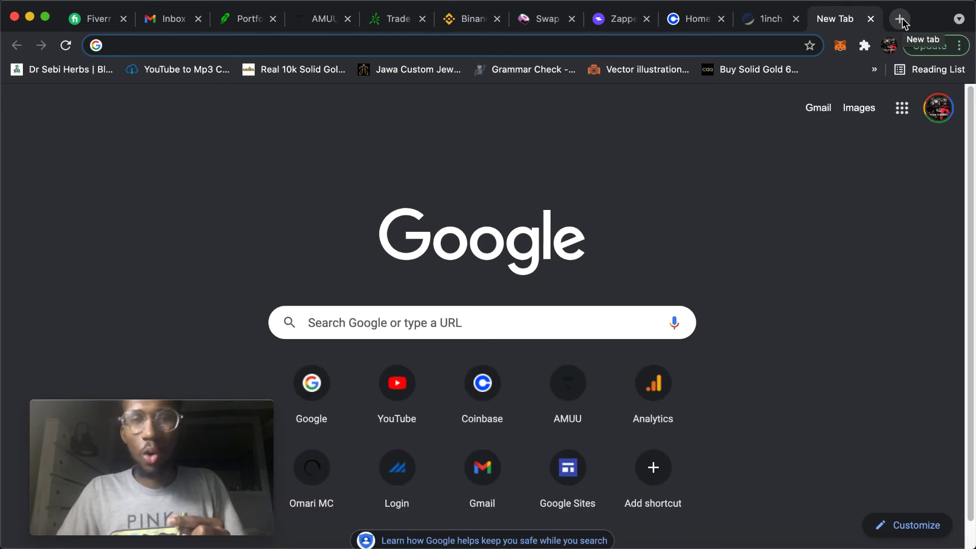
- Go to google.com and search 'metamask holds erc20 and' using the suggestion
left_click(312, 44)
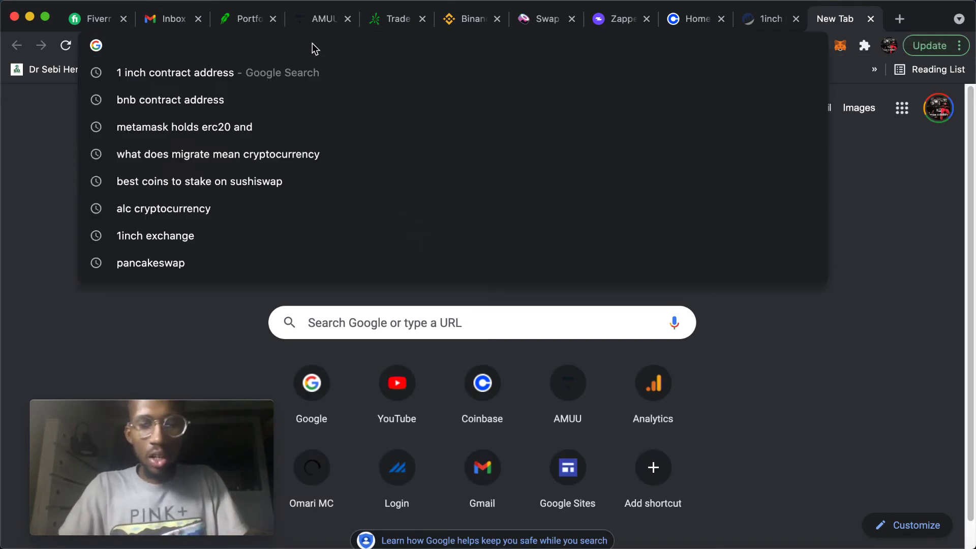
type("google.com")
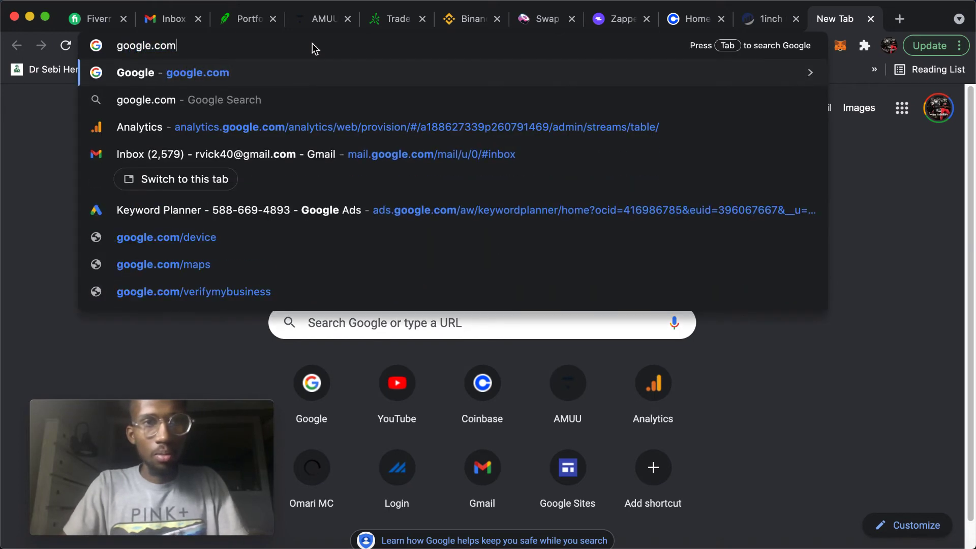
key("Return")
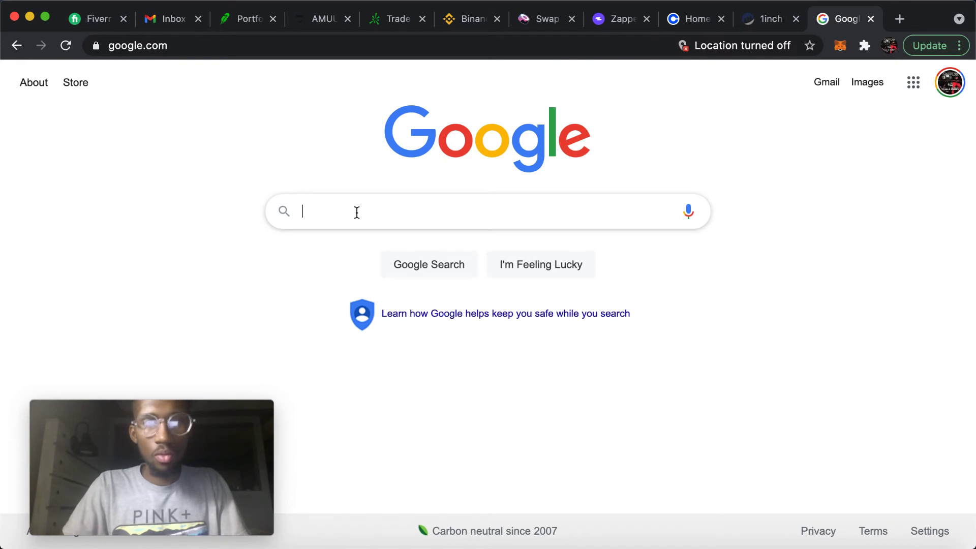
left_click(357, 213)
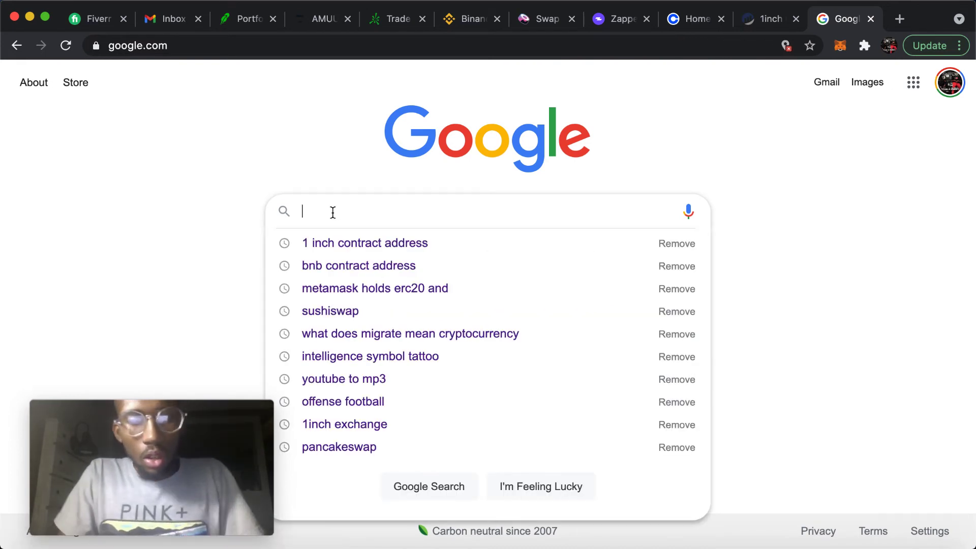
type("metamask holds")
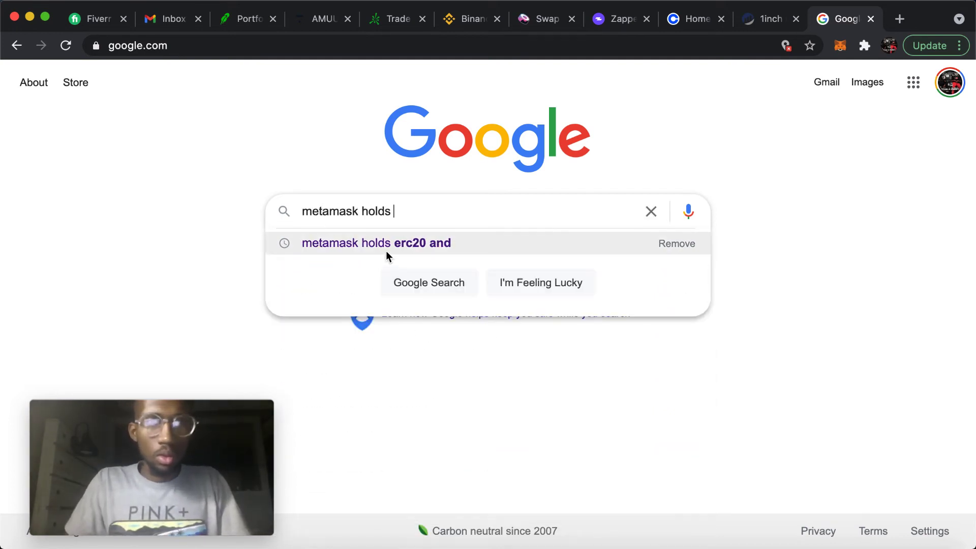
left_click(395, 248)
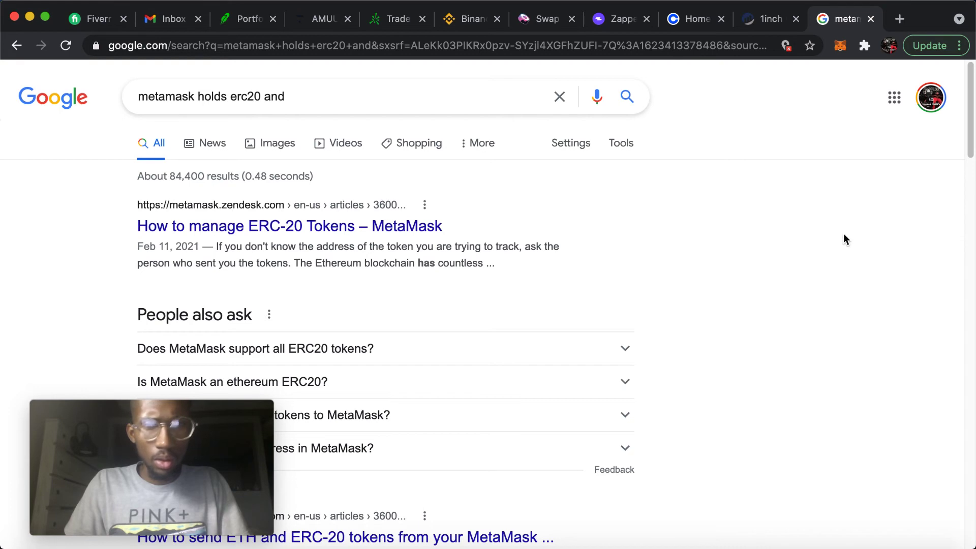
- Review the results, expanding and collapsing 'Does MetaMask support all ERC20 tokens?'
scroll(951, 148, "down", 5)
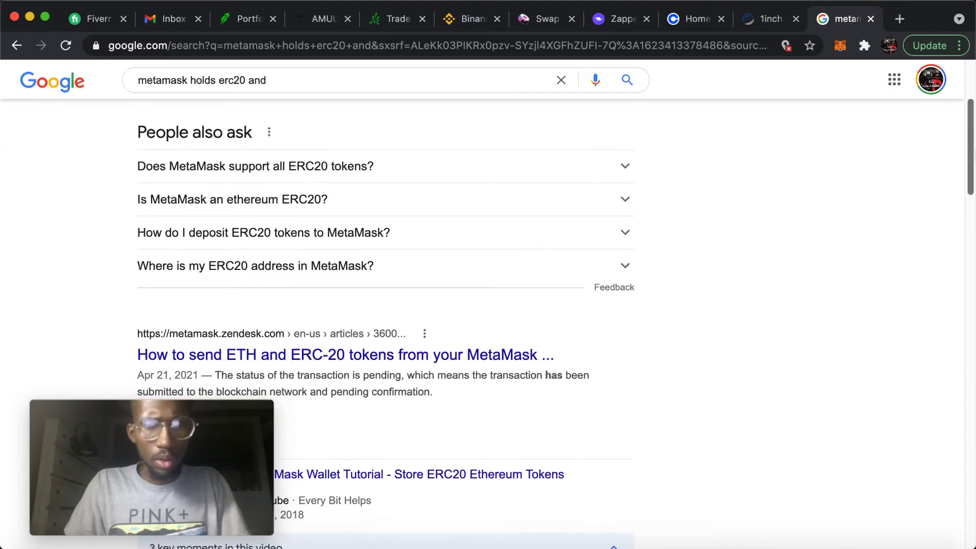
left_click(566, 233)
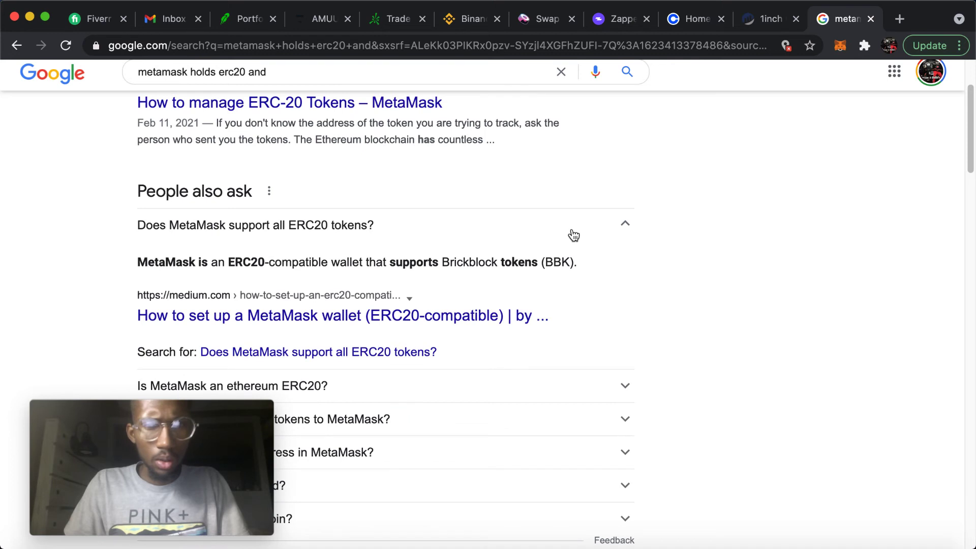
left_click(559, 235)
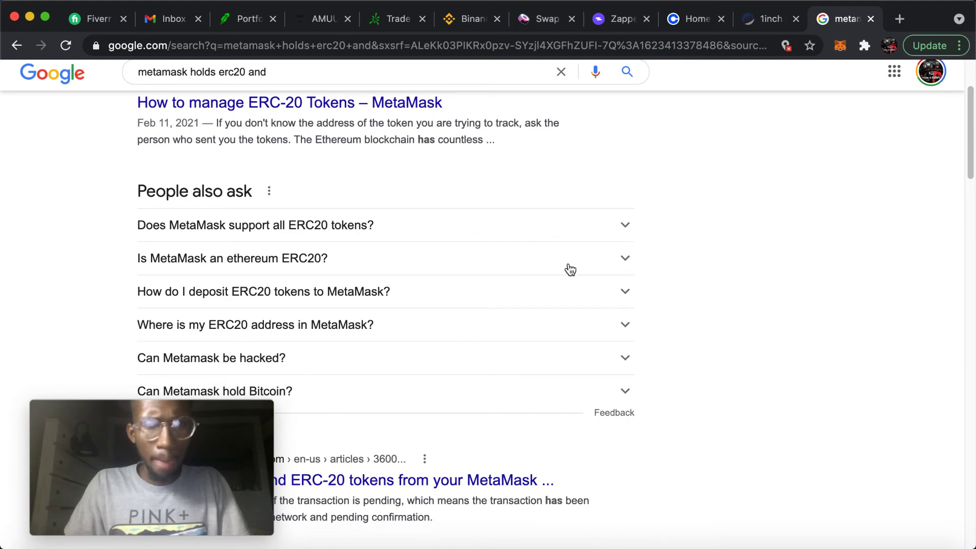
left_click_drag(970, 164, 970, 101)
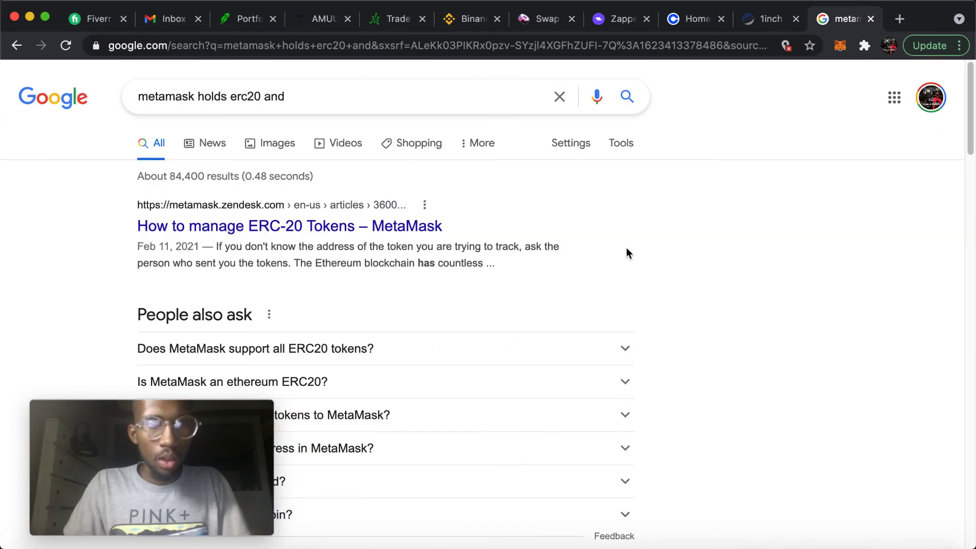
left_click_drag(971, 136, 969, 108)
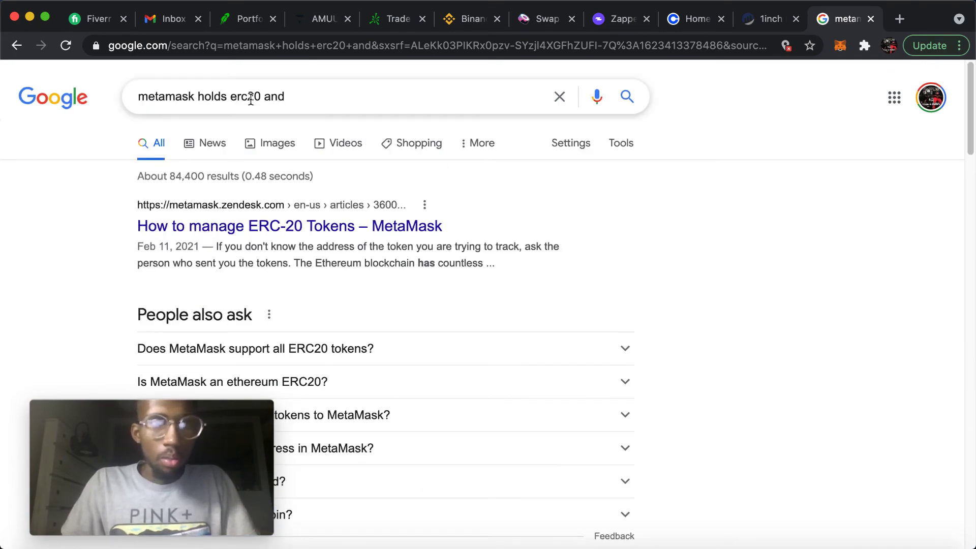
- Clear the previous query from the Google search box
left_click(302, 97)
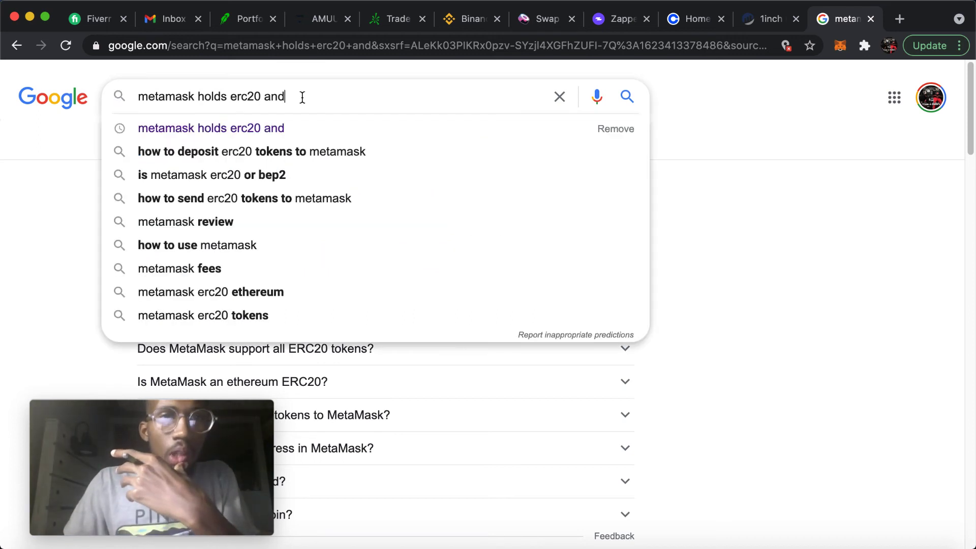
key("super+a")
key("BackSpace")
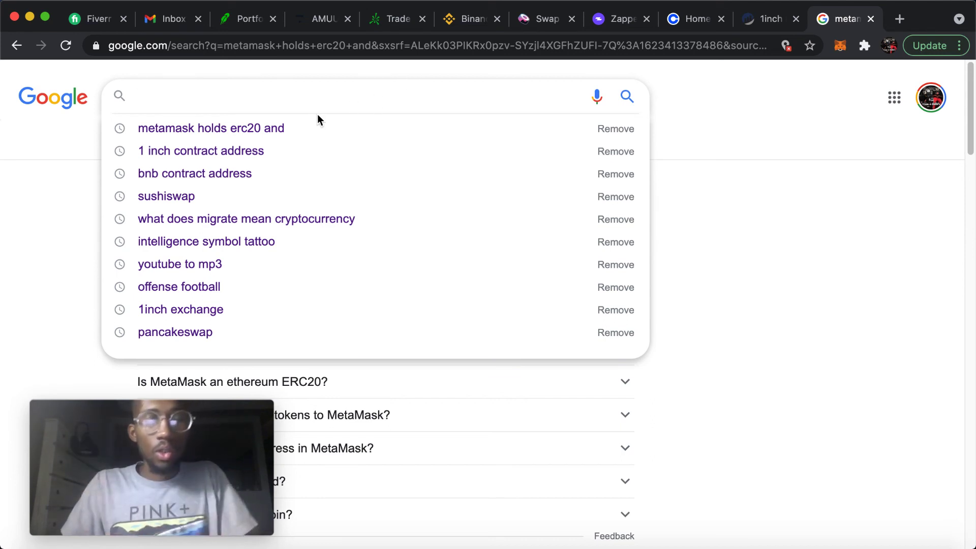
- Search 'dai contract address' and open Etherscan's Dai Stablecoin Token Tracker page
type("dai ")
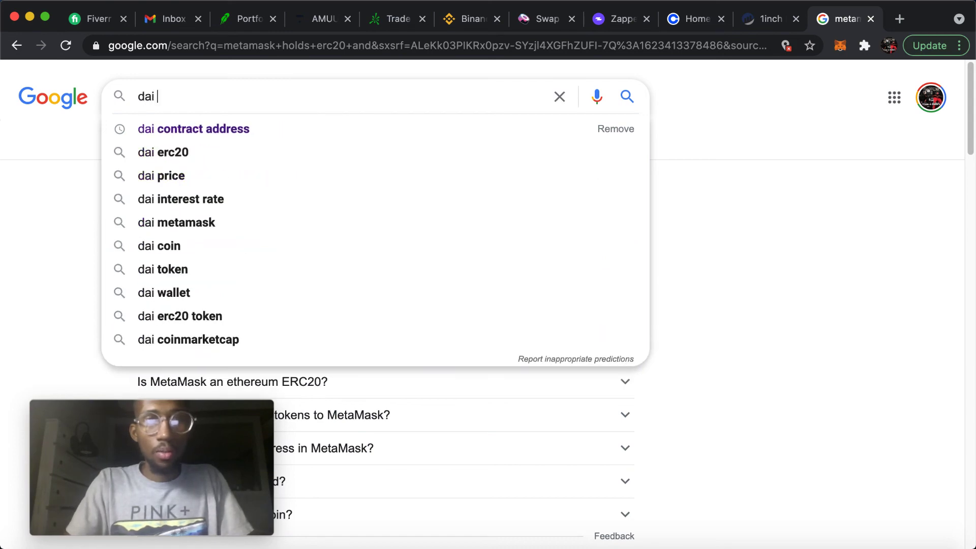
type("dontr")
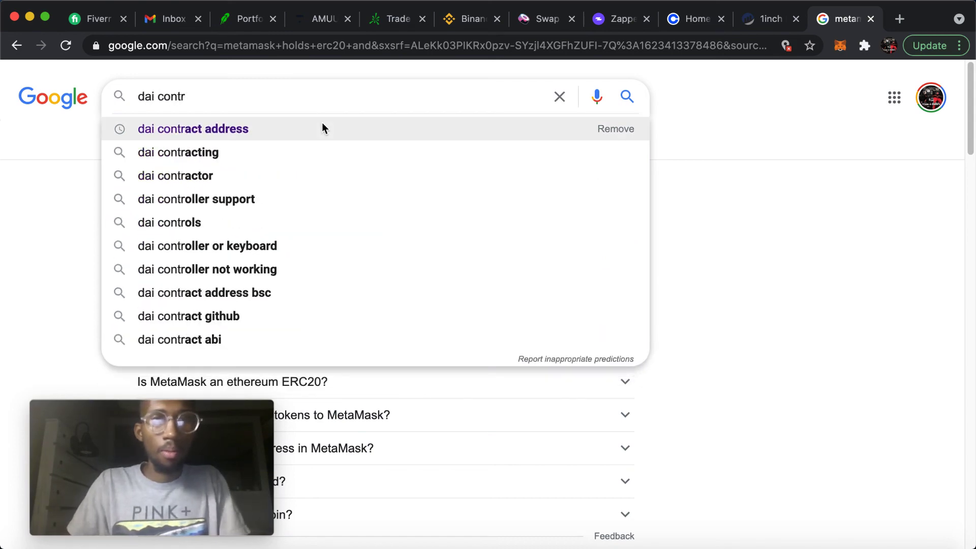
left_click(322, 128)
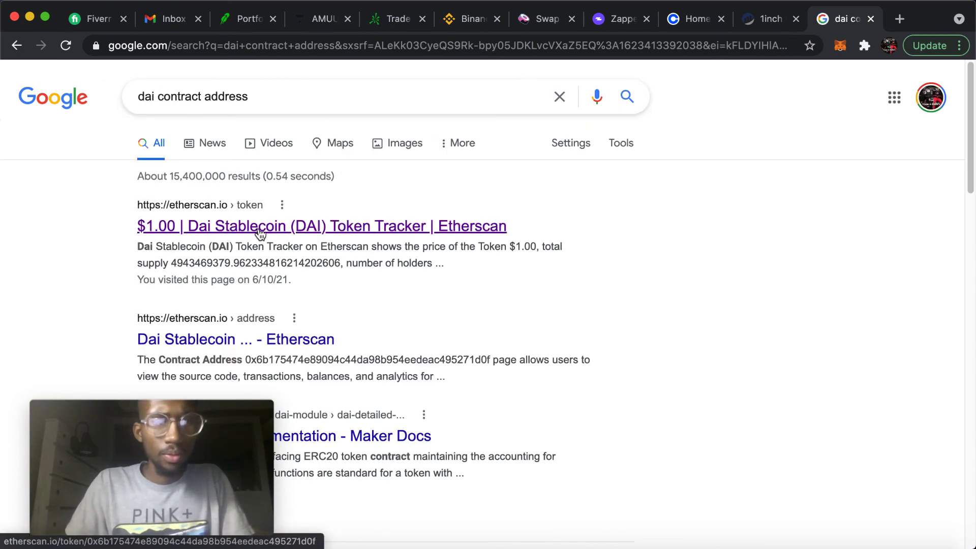
left_click(260, 229)
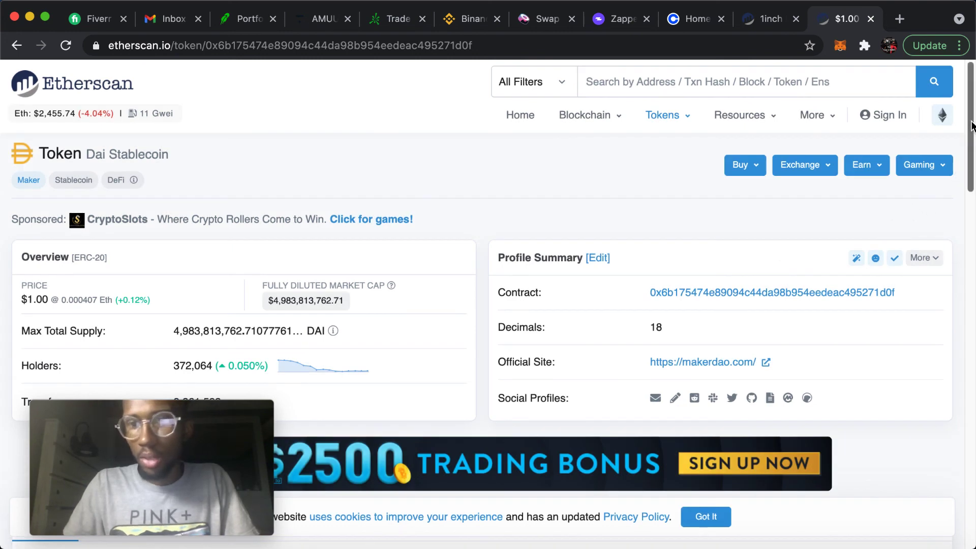
left_click_drag(972, 126, 973, 161)
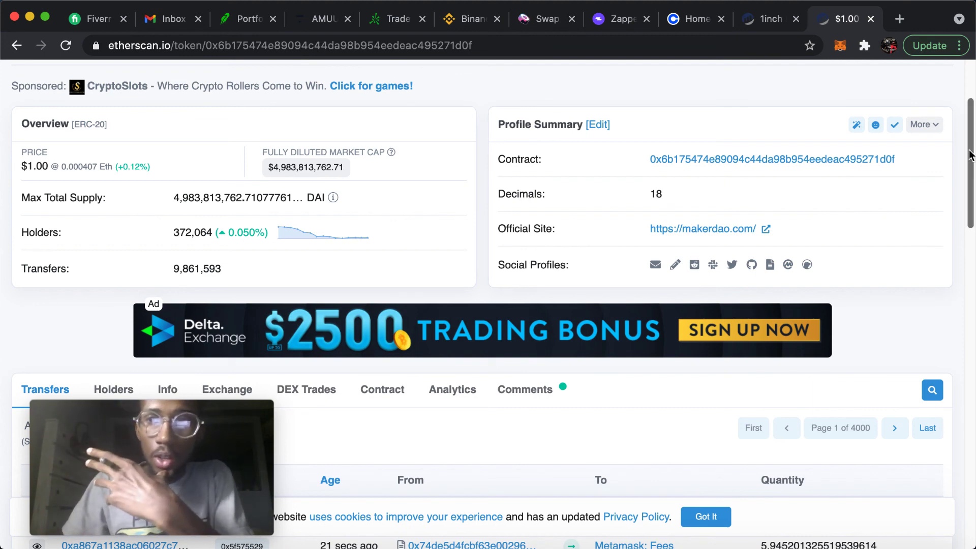
left_click_drag(971, 158, 969, 114)
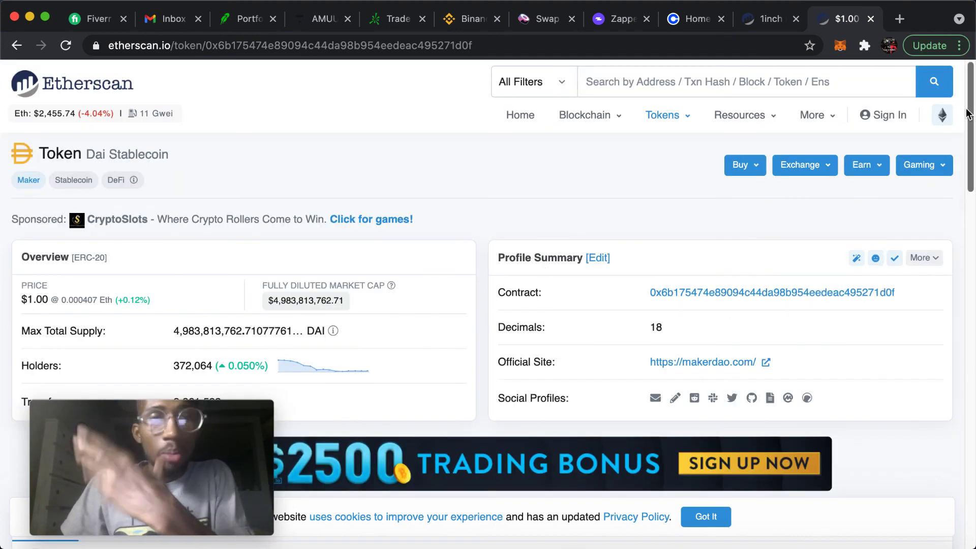